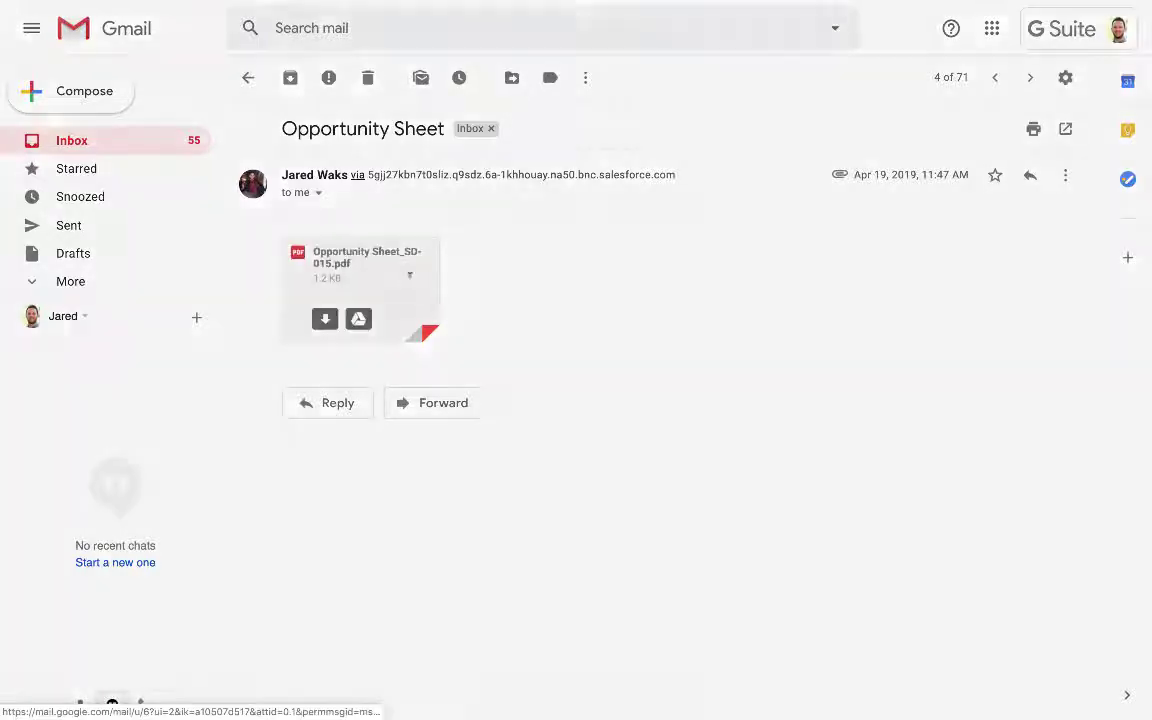
- Preview the emailed Opportunity Sheet PDF attachment in Gmail, showing stage and revenue
click(410, 276)
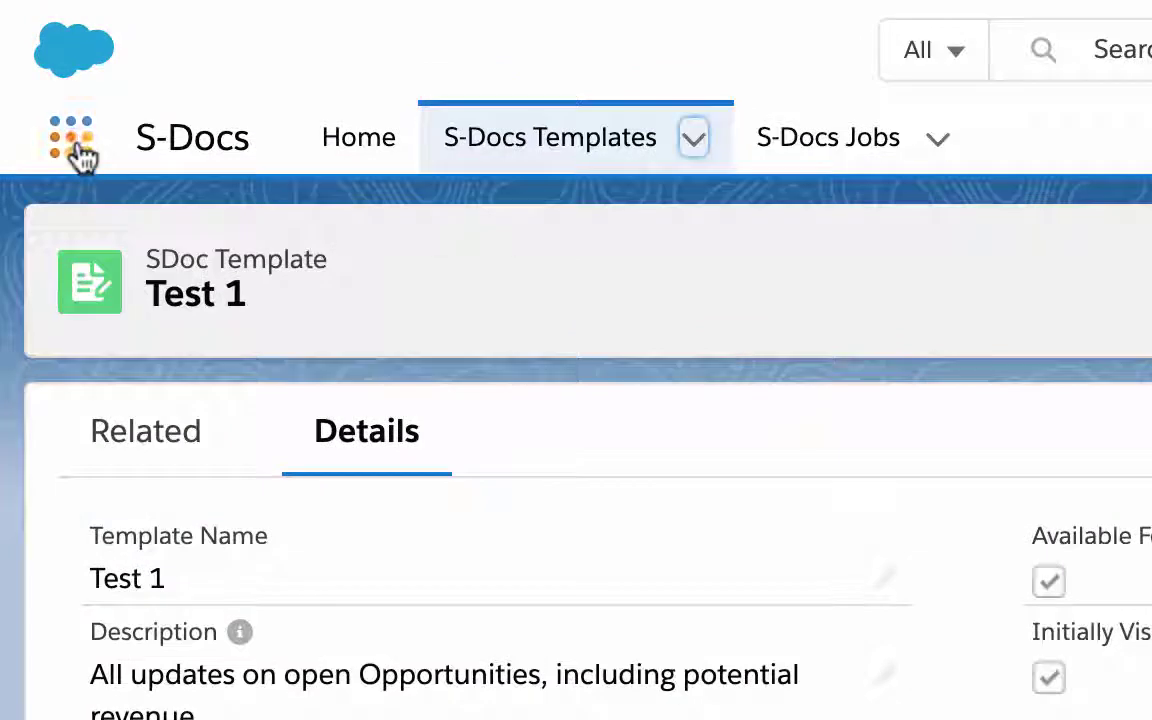
- Switch to the S-Docs app and bring up the New SDoc Template option
click(80, 150)
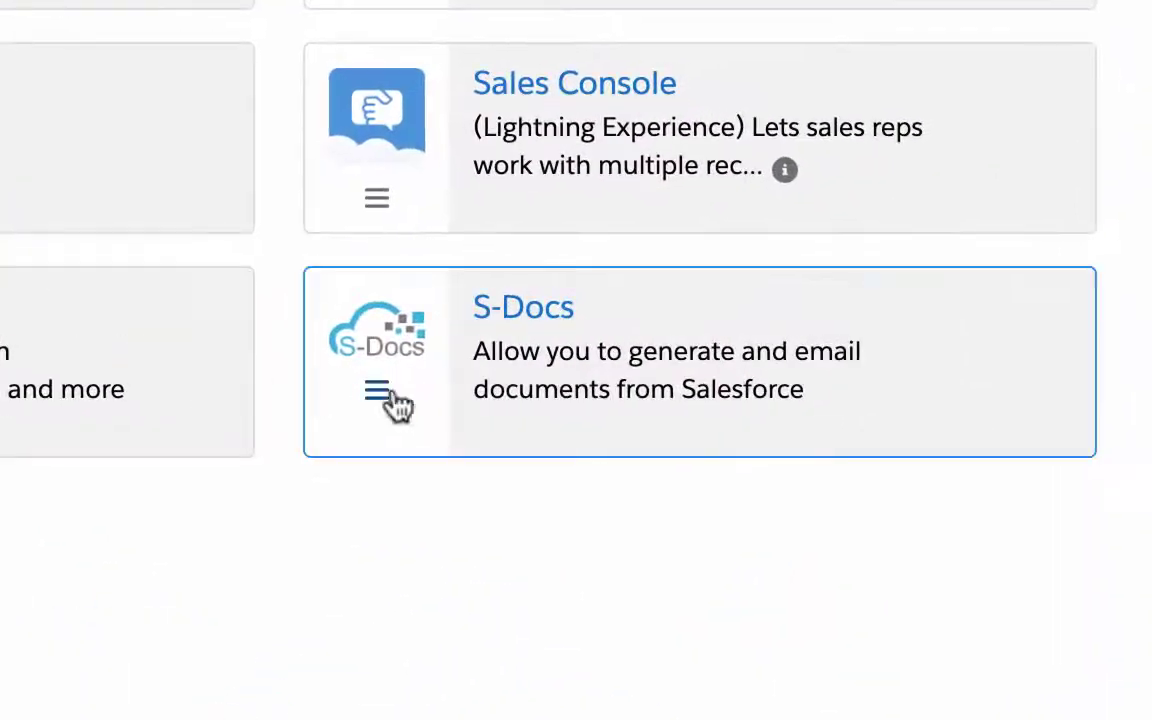
click(968, 396)
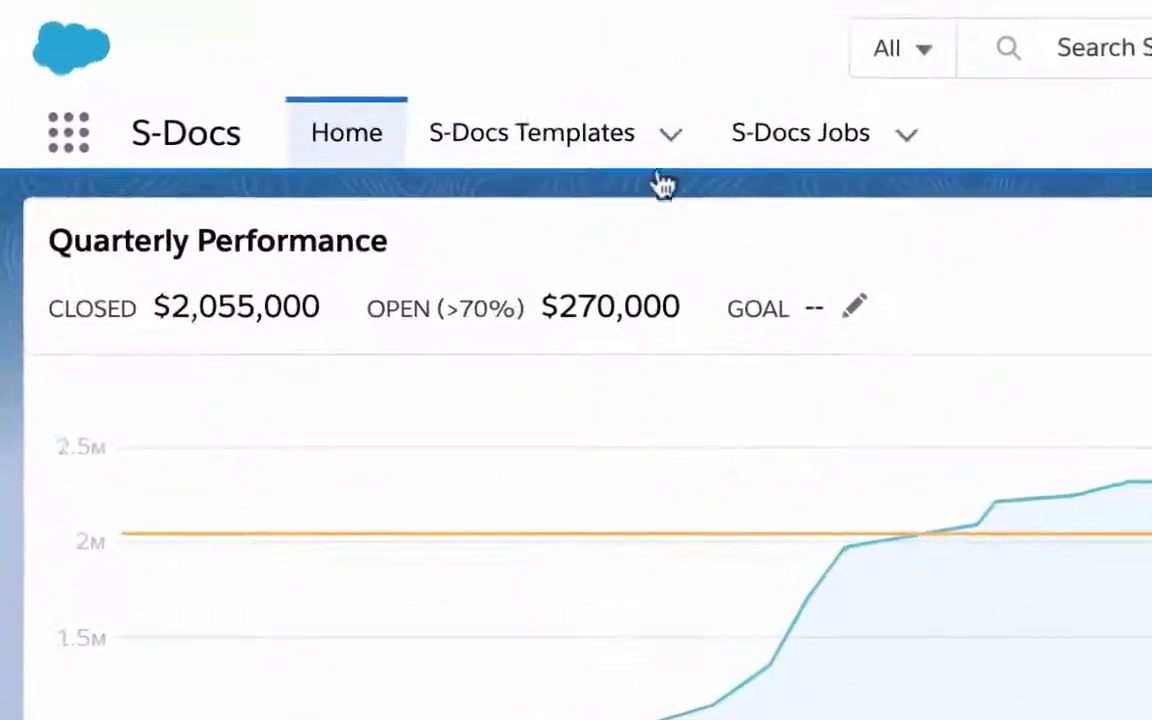
click(695, 142)
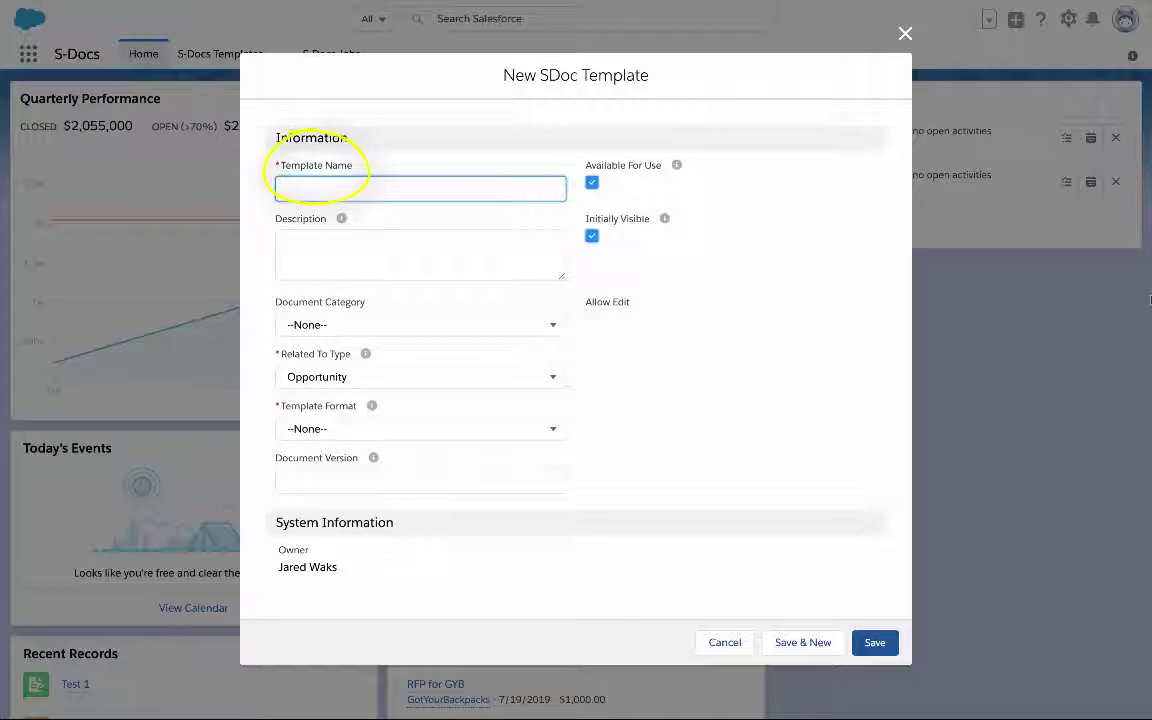
- Name the template 'Opportunity Sheet' with description 'All updates on open Opportunities, including potential revenue.'
text(Opportunity )
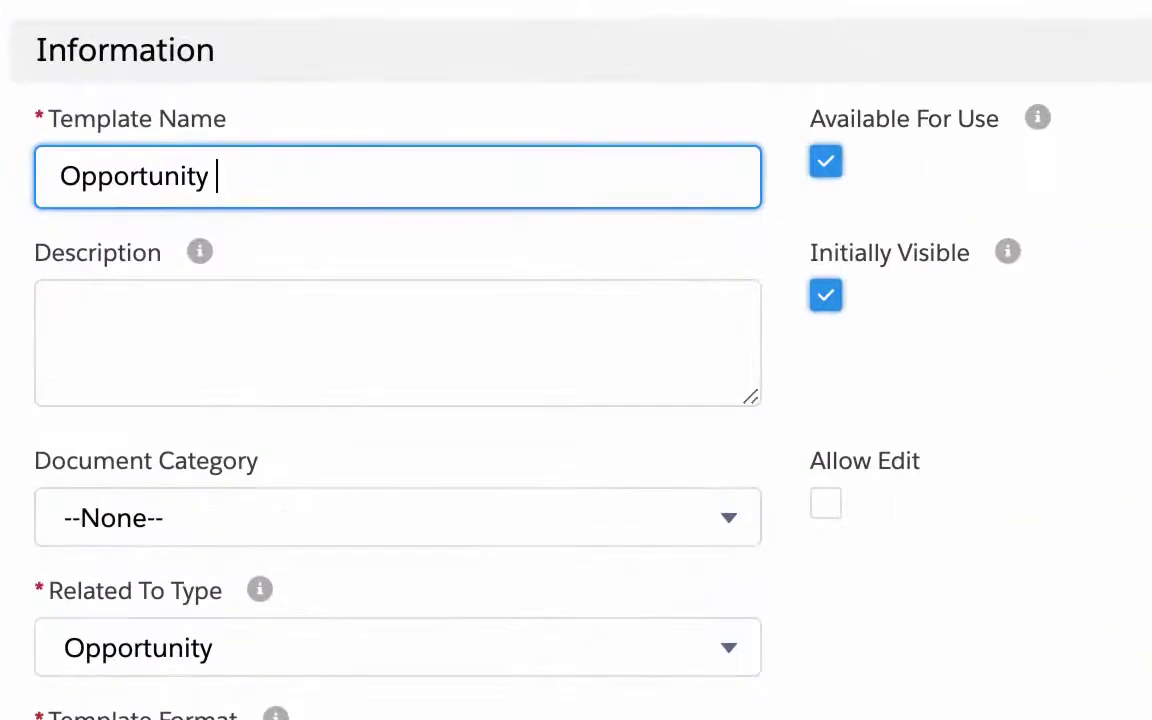
text(Sheet)
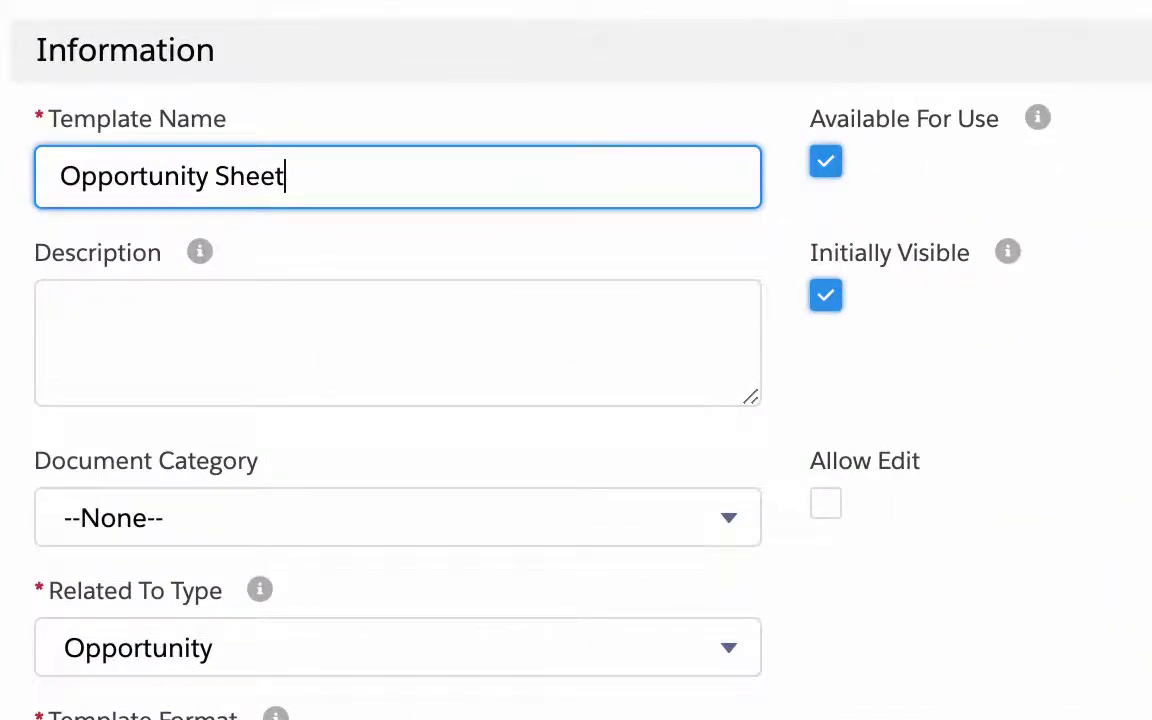
click(663, 363)
text(All updates)
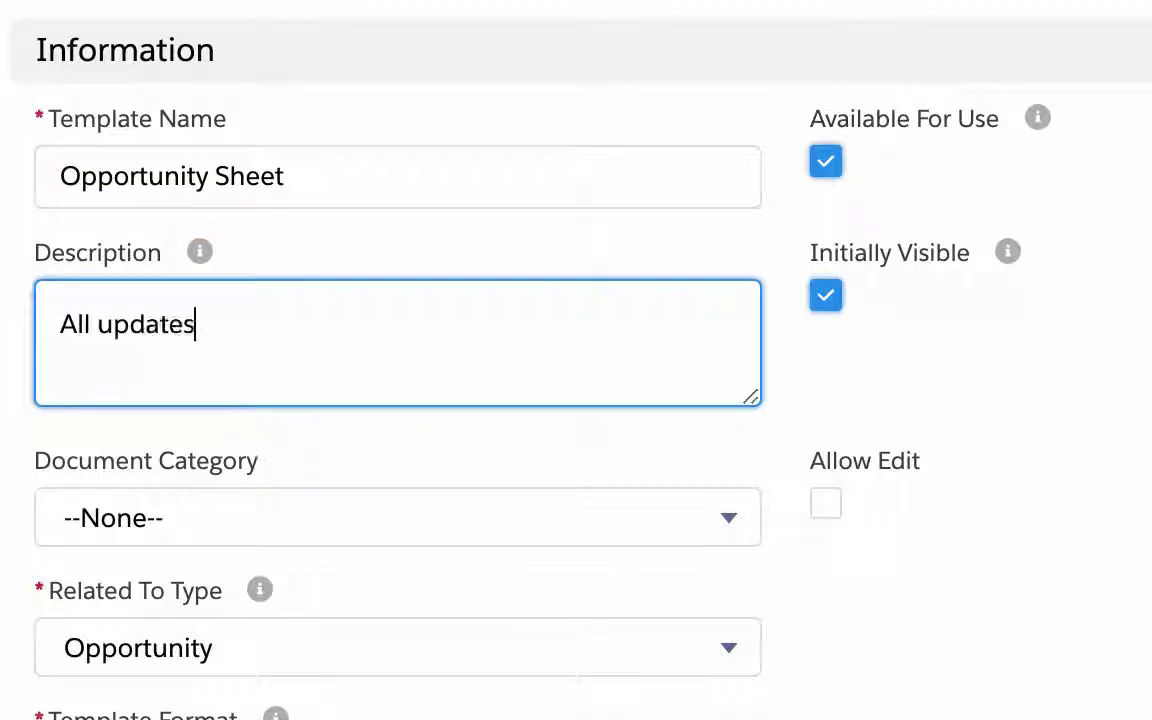
text( on open Opportunities, )
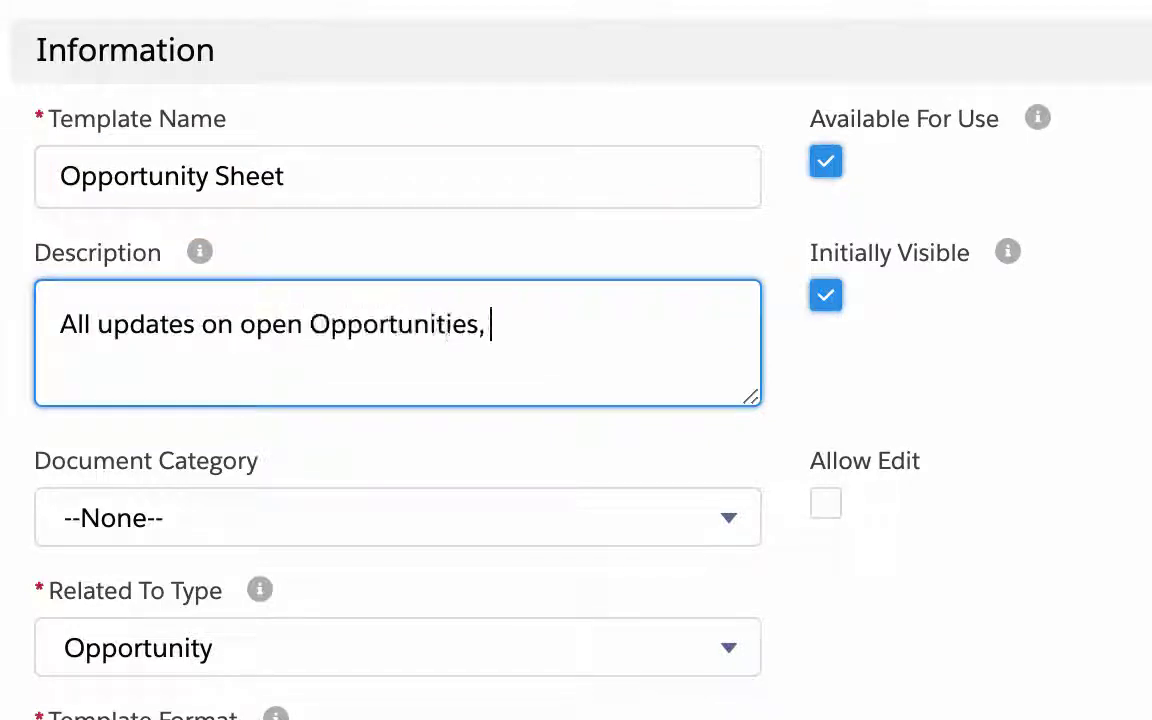
text(including potential re)
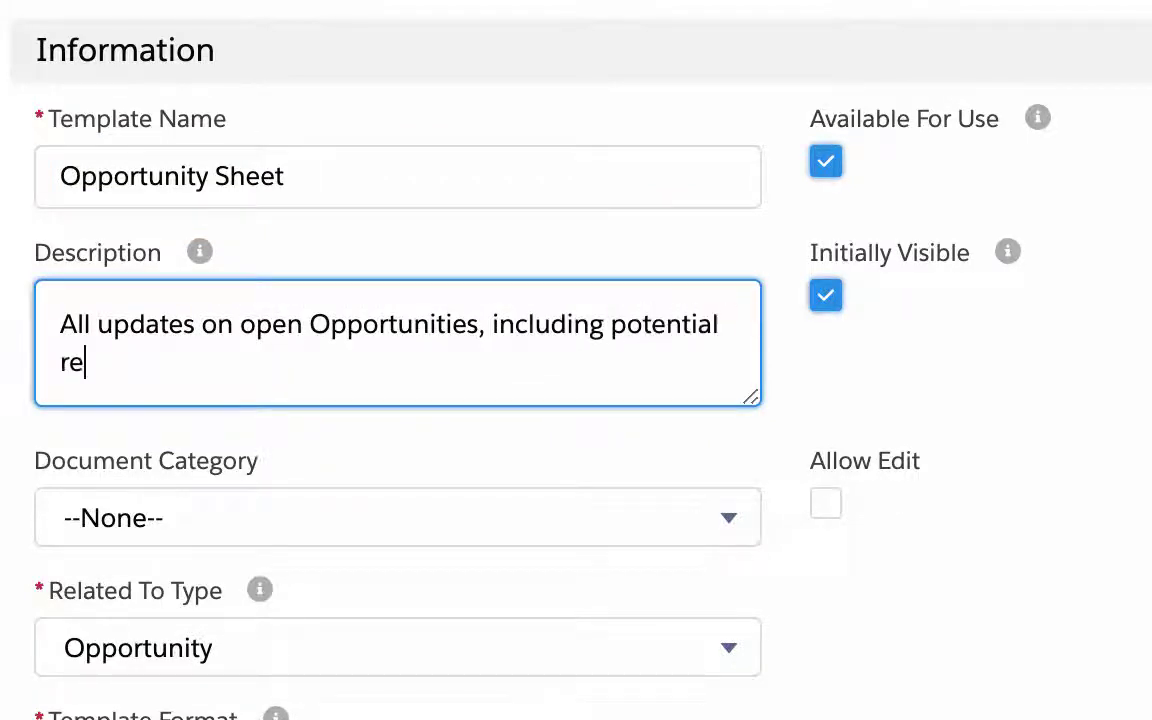
text(venue.)
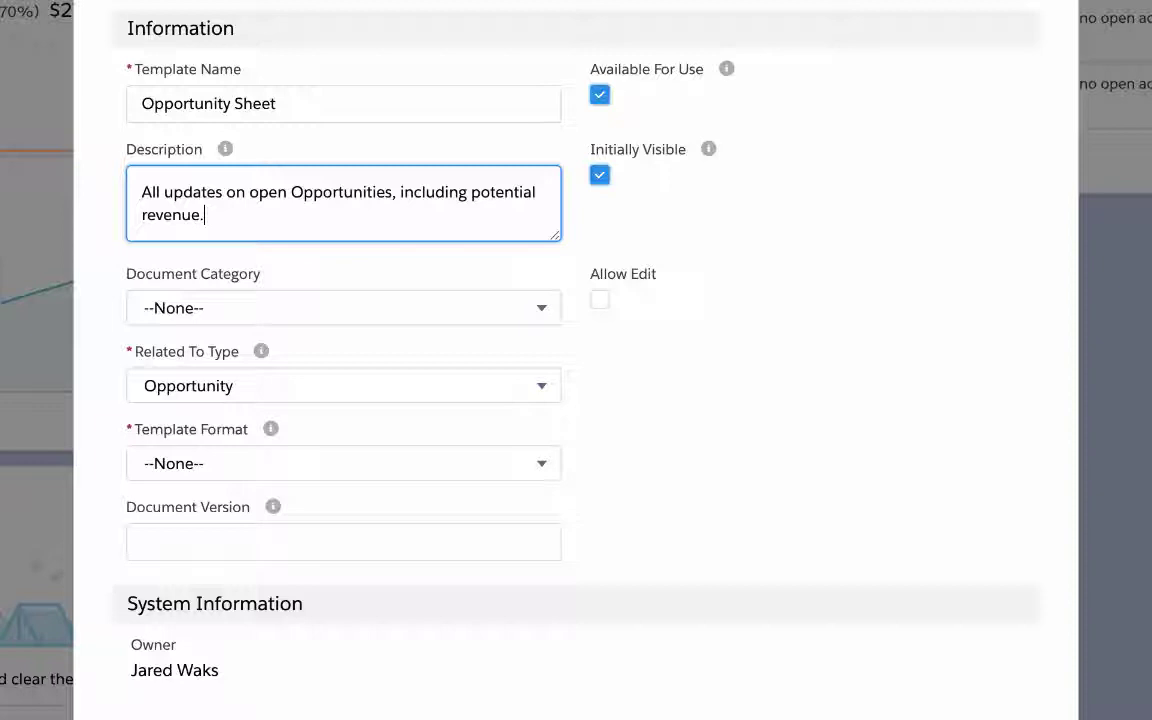
- Keep Related To Type as Opportunity, set Template Format to PDF, and save the template
click(532, 387)
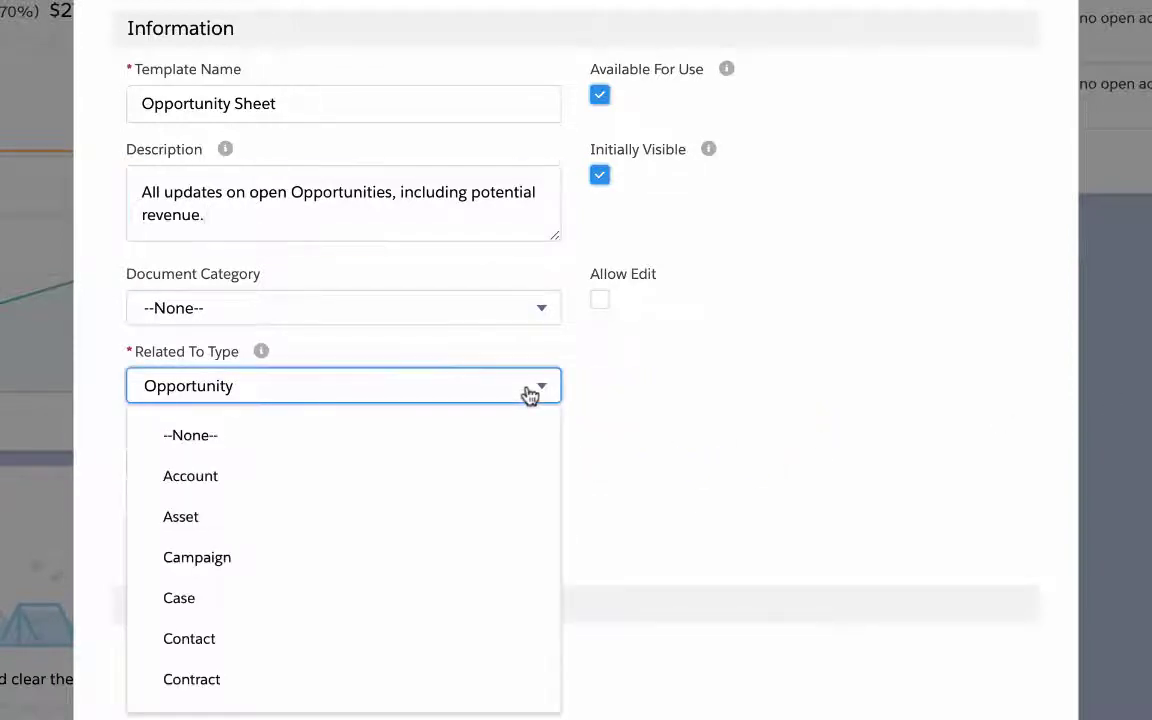
scroll(500, 550, down, 3)
scroll(425, 645, down, 1)
click(425, 645)
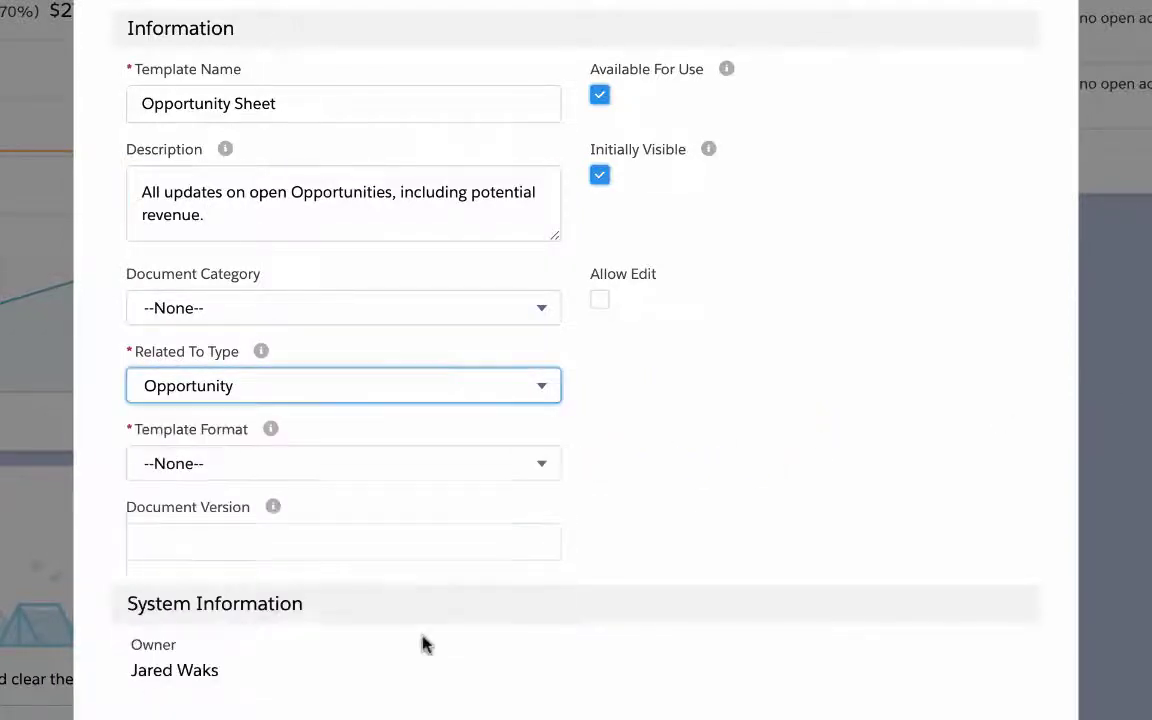
click(548, 468)
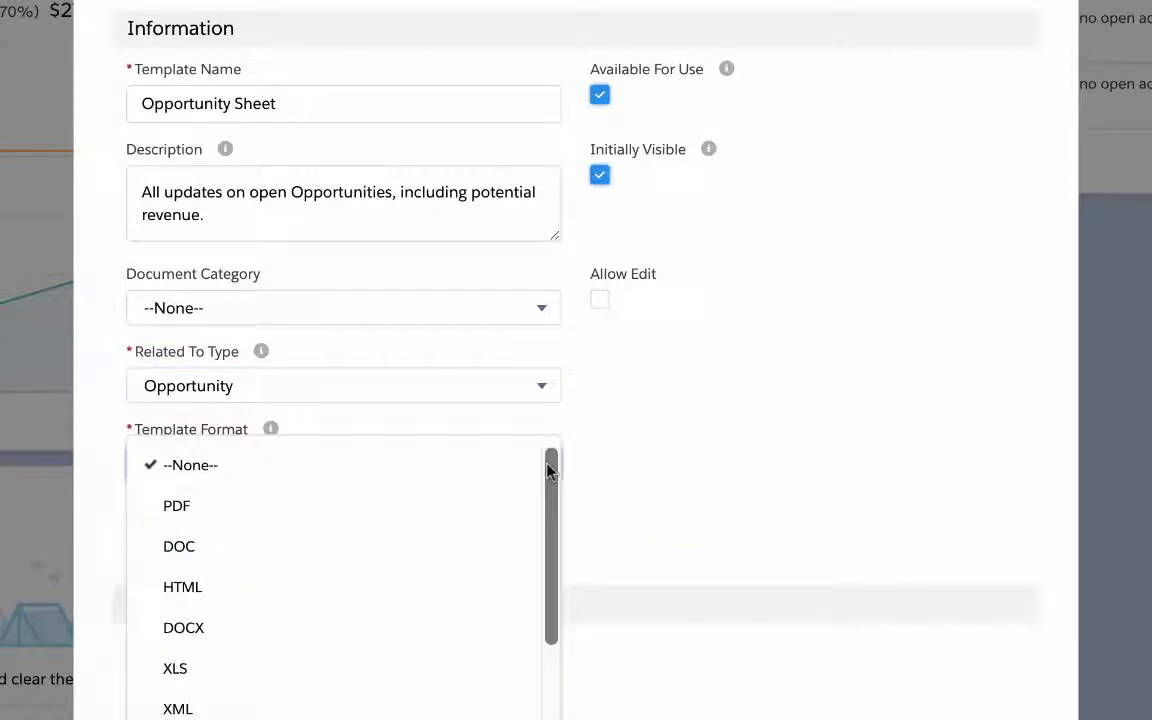
click(497, 515)
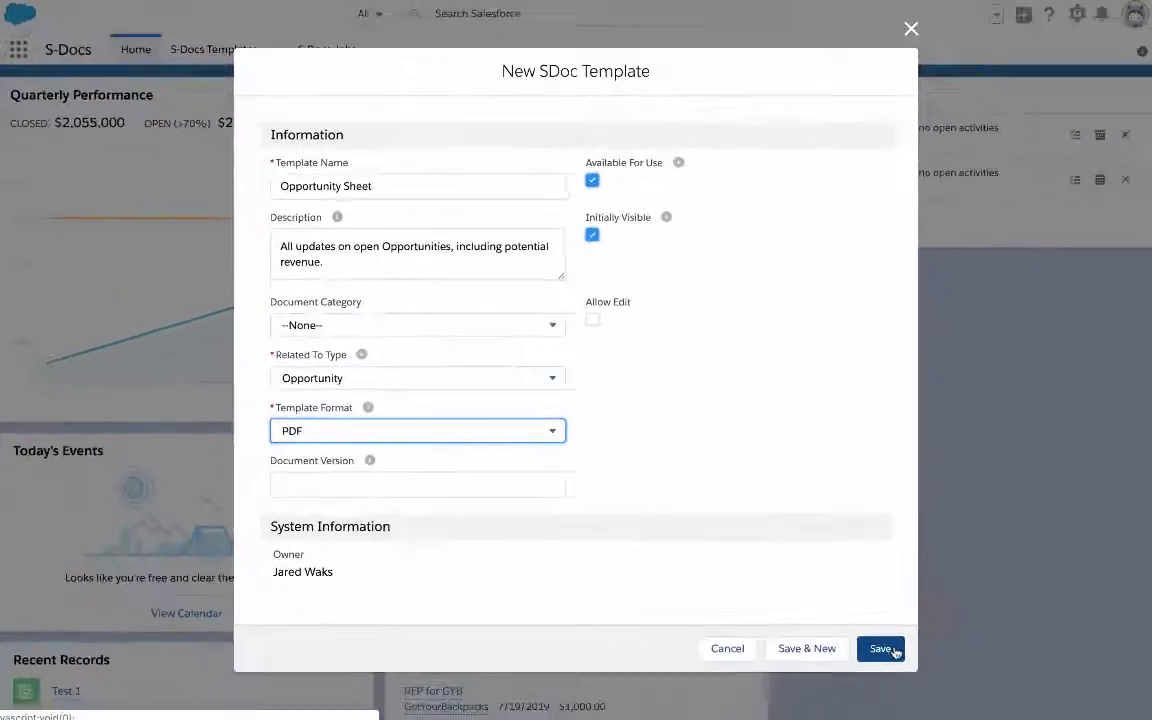
click(893, 648)
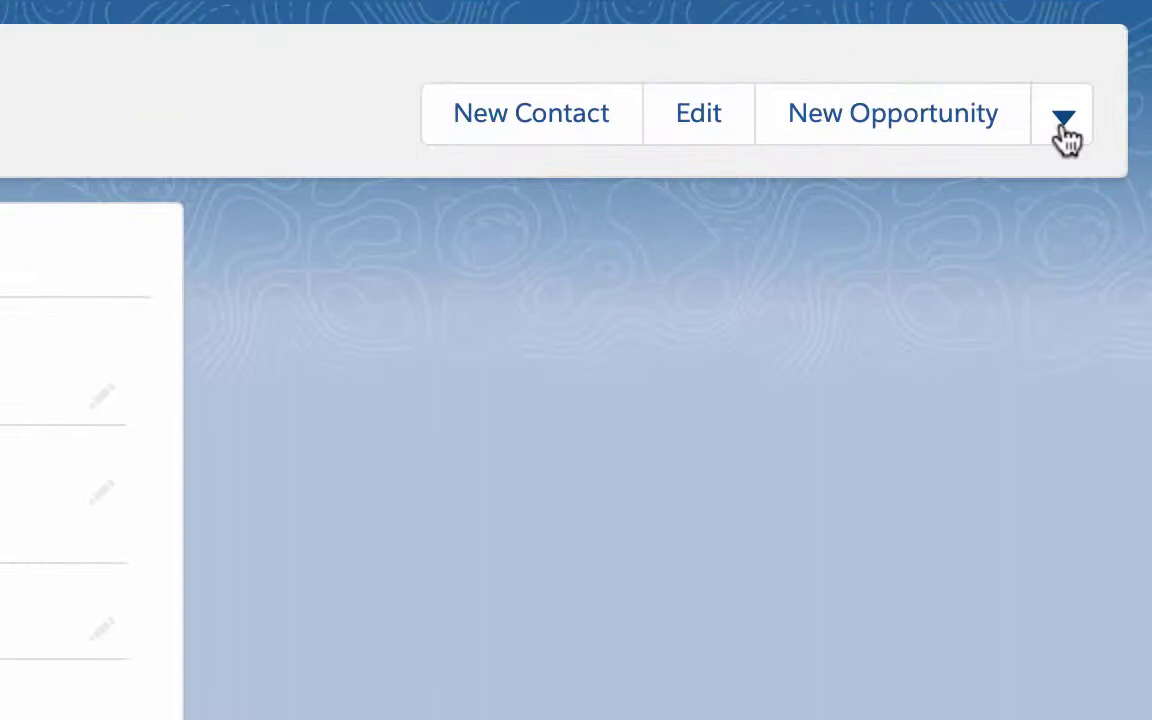
- Bring up the template record's actions menu to reach the Template Editor
click(1064, 128)
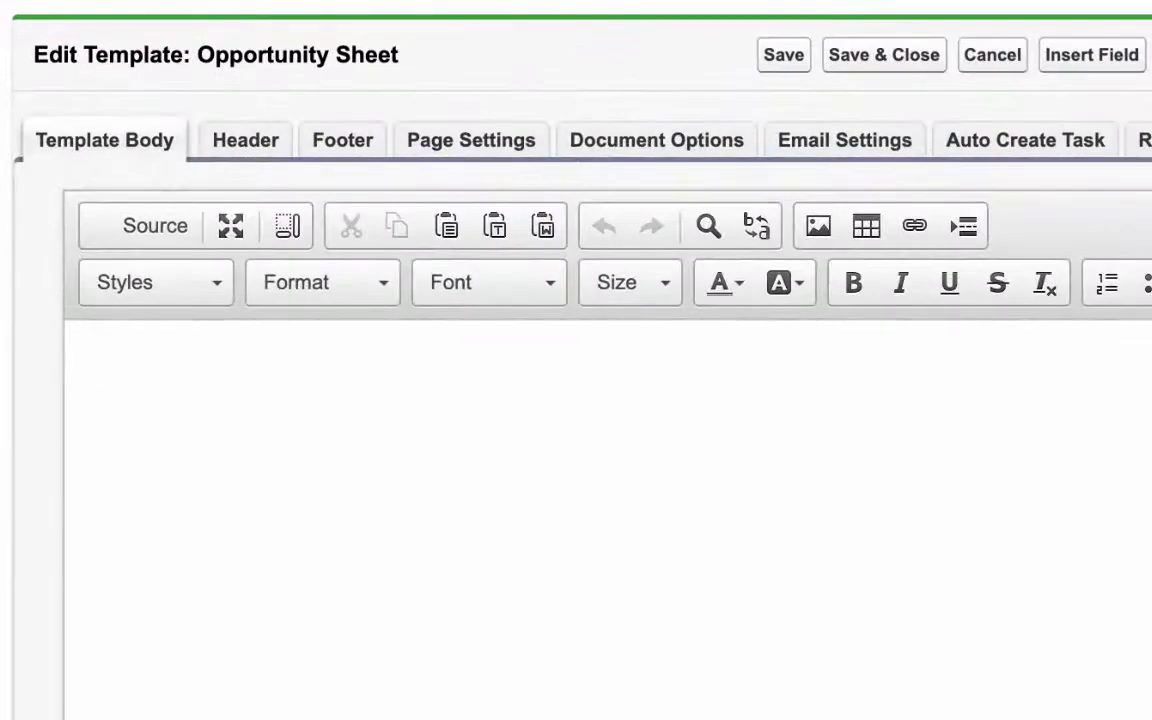
- Add a bold, underlined 'Opportunity Tracking' title, then start a plain new line
text(Opportunity )
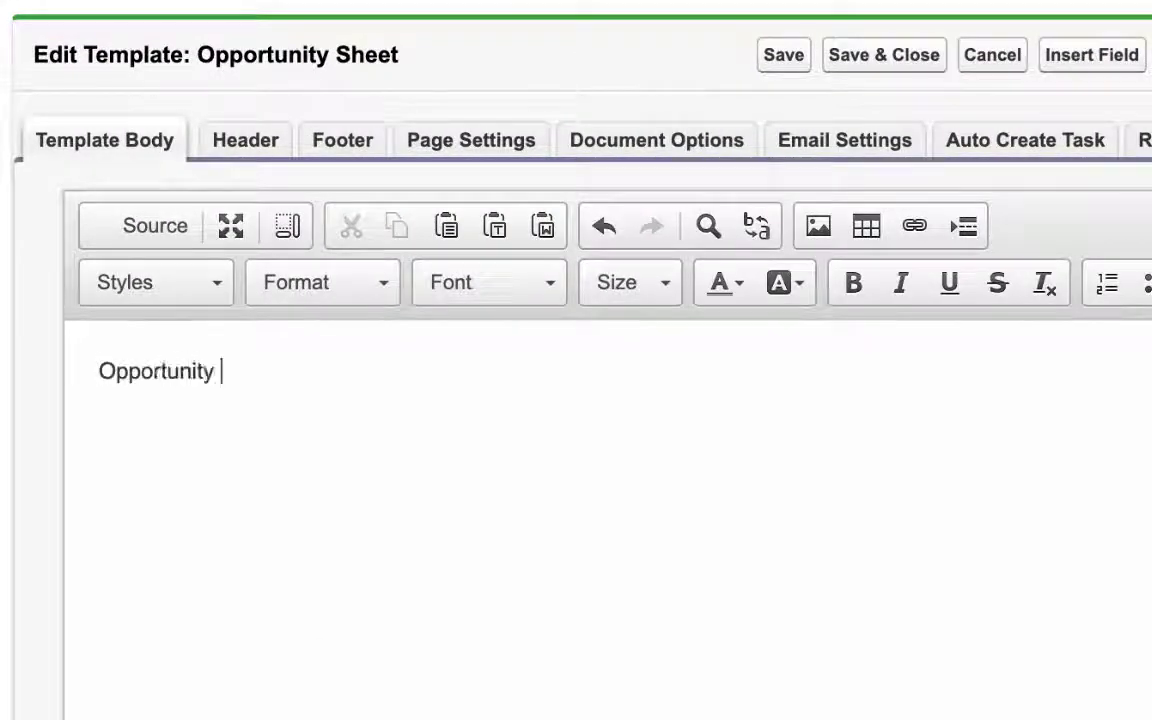
text(Tracking)
key(ctrl+a)
key(ctrl+b)
key(ctrl+u)
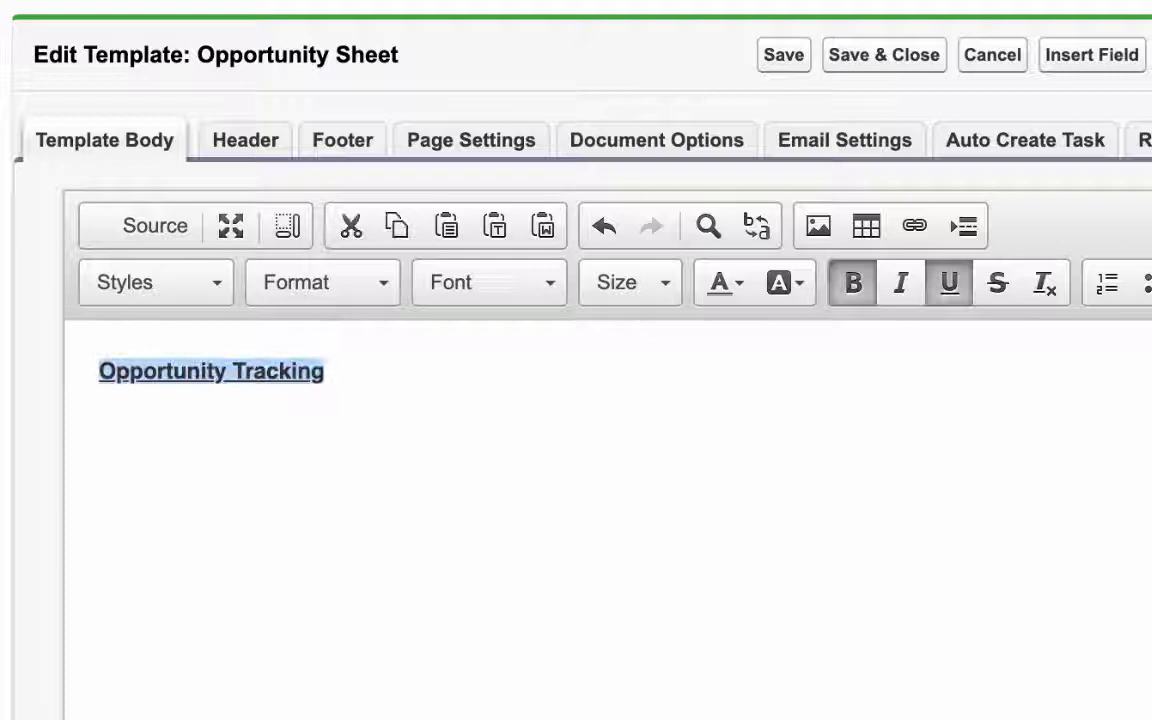
key(Right)
key(Return)
key(ctrl+b)
key(ctrl+u)
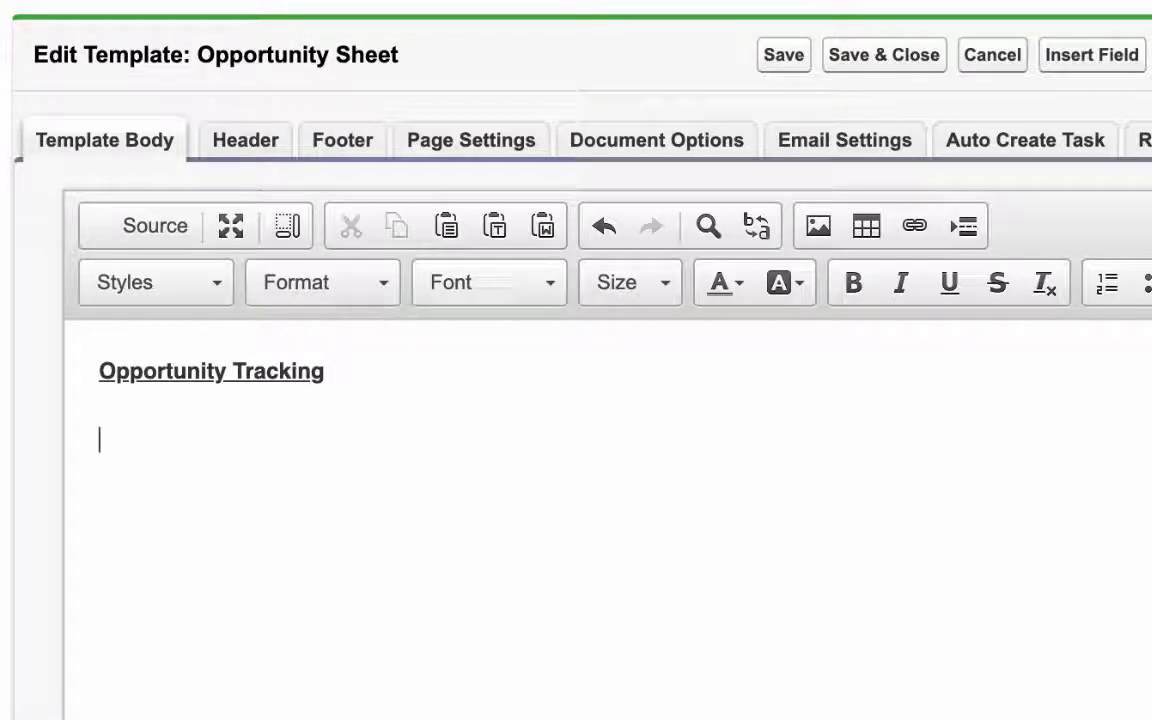
- Add the labels 'Opportunity ID:', 'Stage:' and 'Revenue:' on separate lines
text(Oppor)
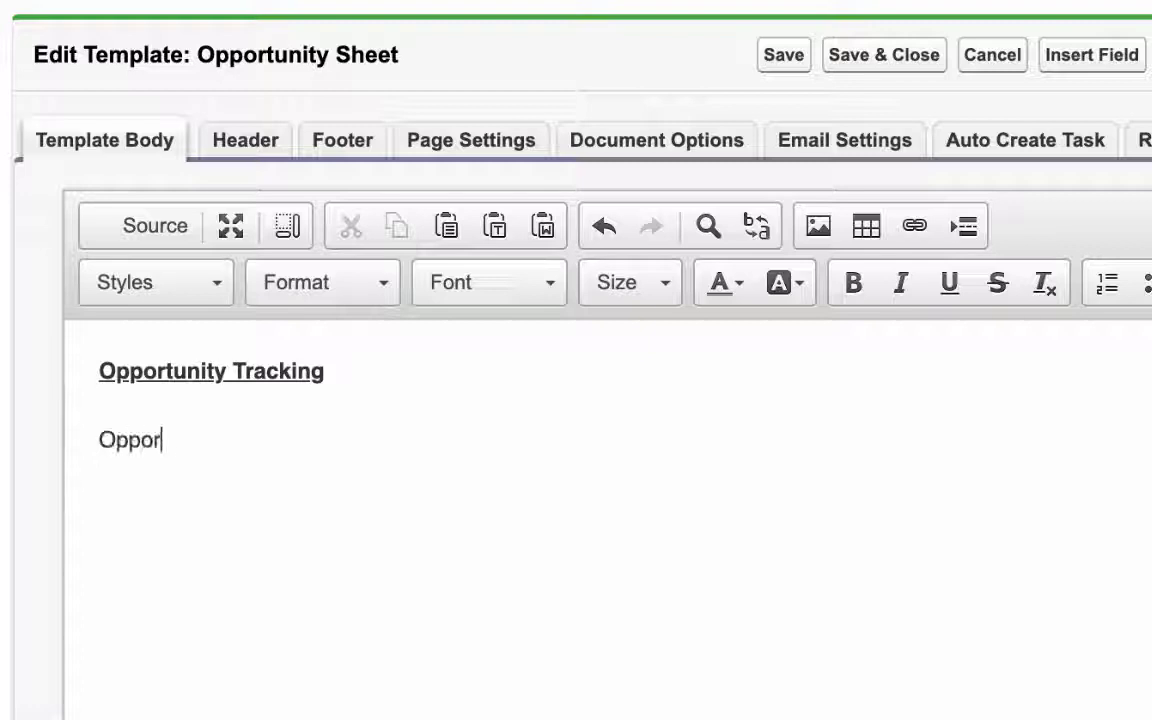
text(tunity ID:)
key(Return)
text(Stage:)
key(Return)
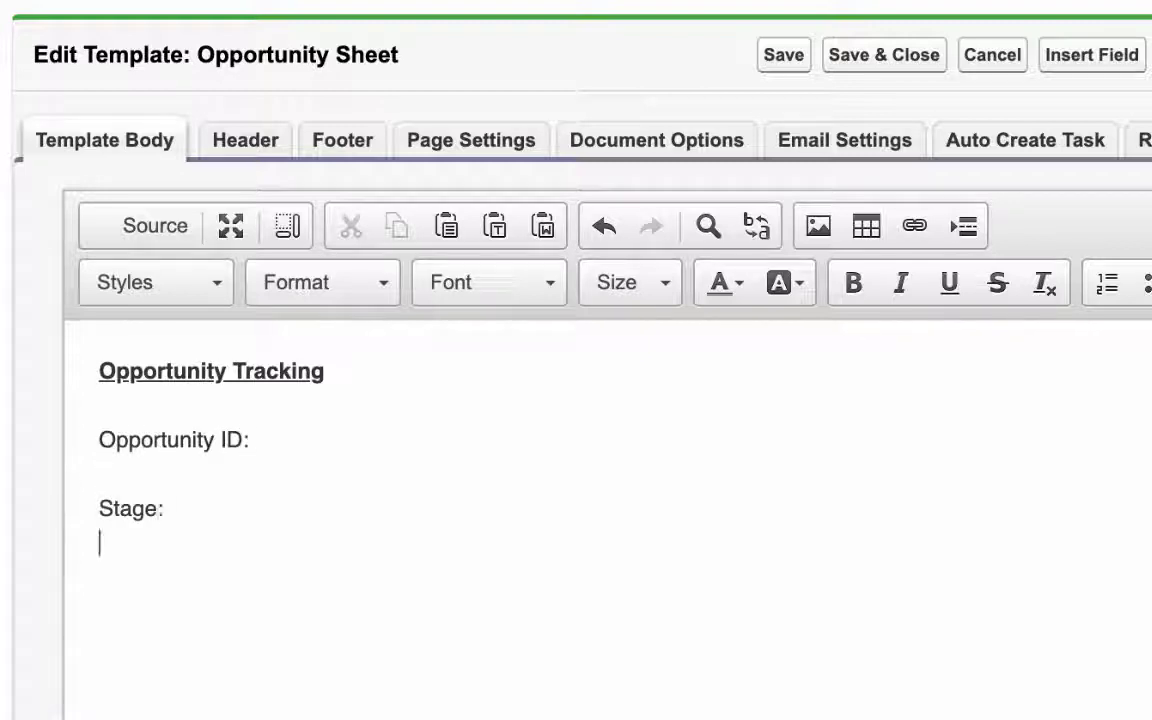
text(Revenue:)
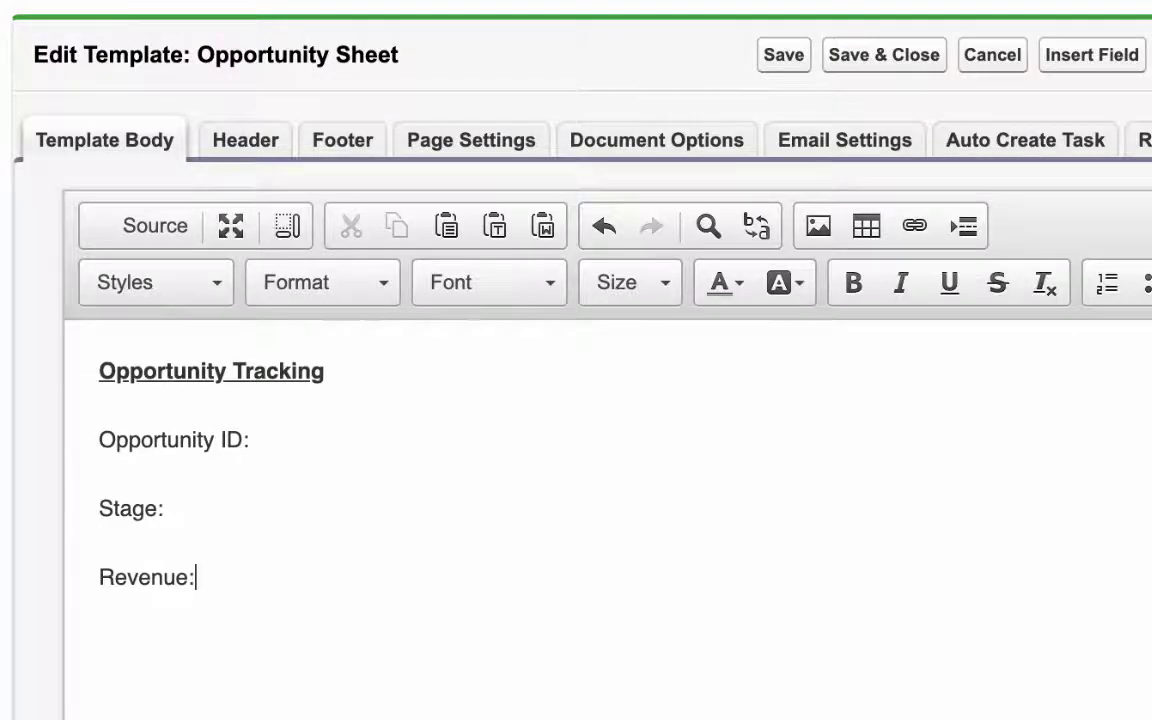
- Insert the {{!Opportunity.id}} merge field after the 'Opportunity ID:' label
click(357, 347)
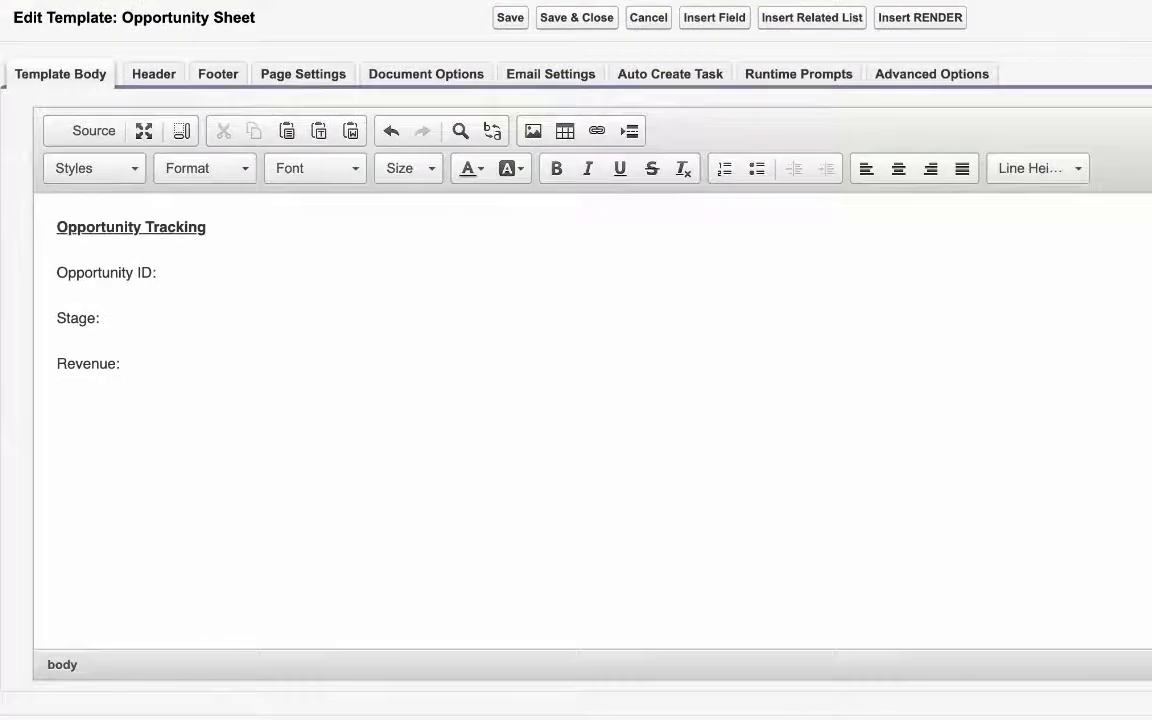
click(737, 22)
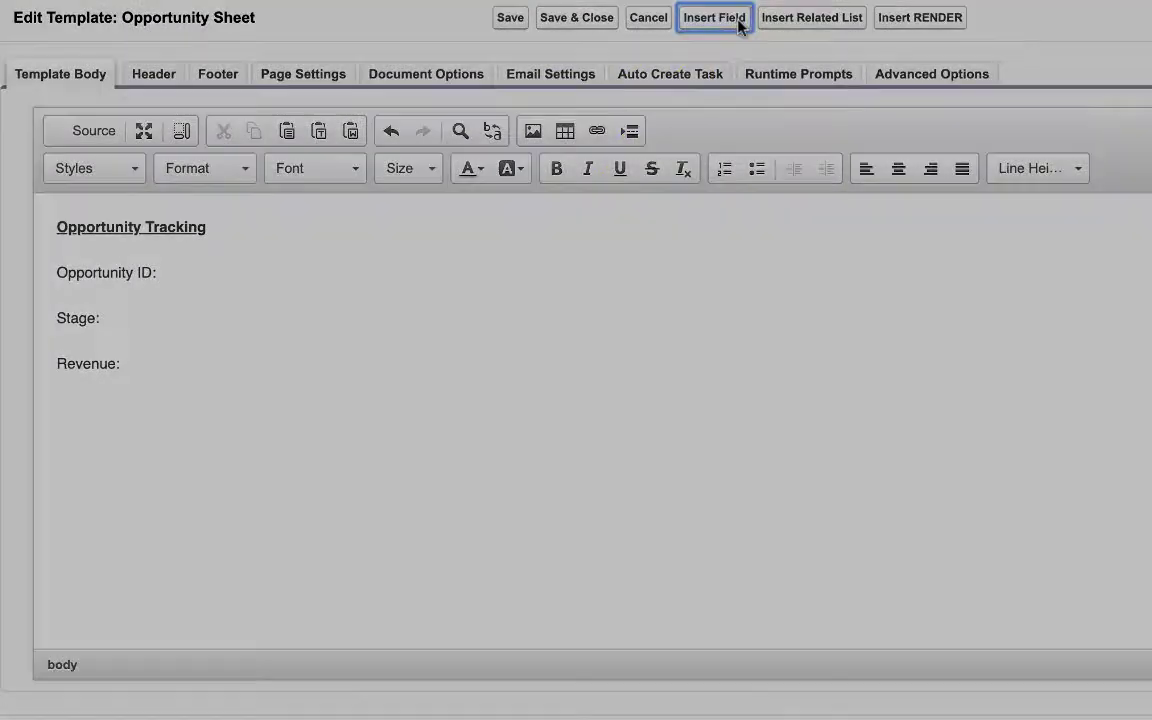
scroll(500, 420, down, 1)
scroll(502, 405, down, 5)
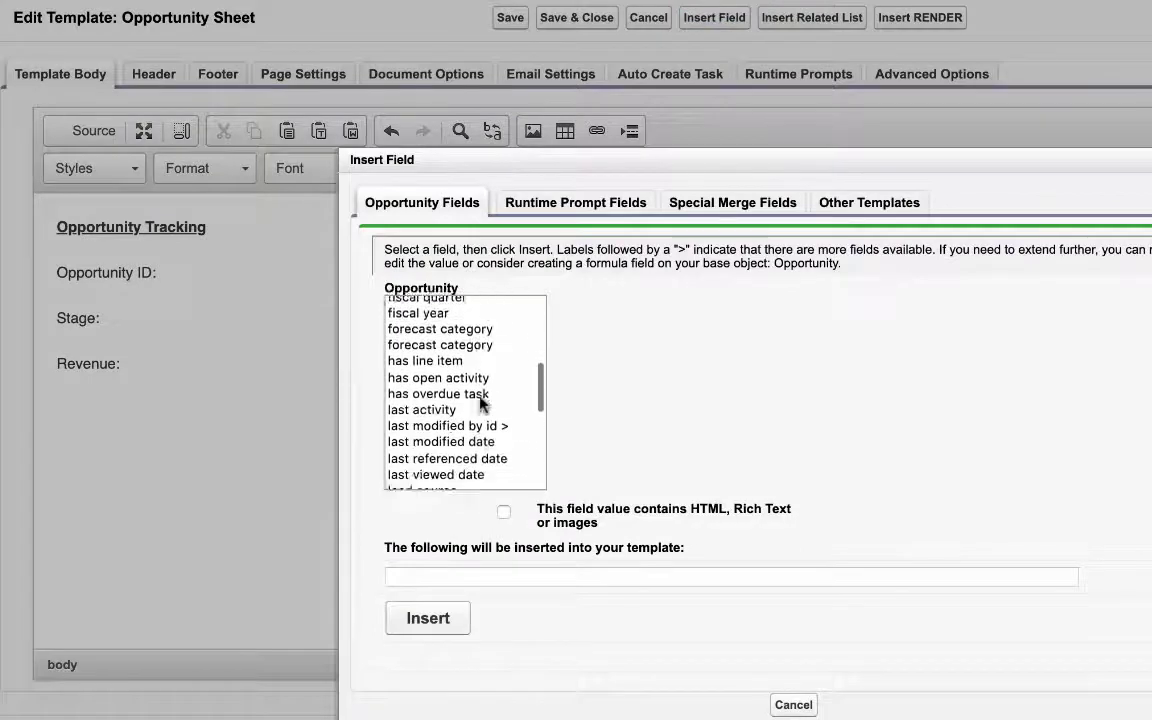
scroll(505, 400, down, 2)
scroll(505, 398, down, 2)
click(477, 411)
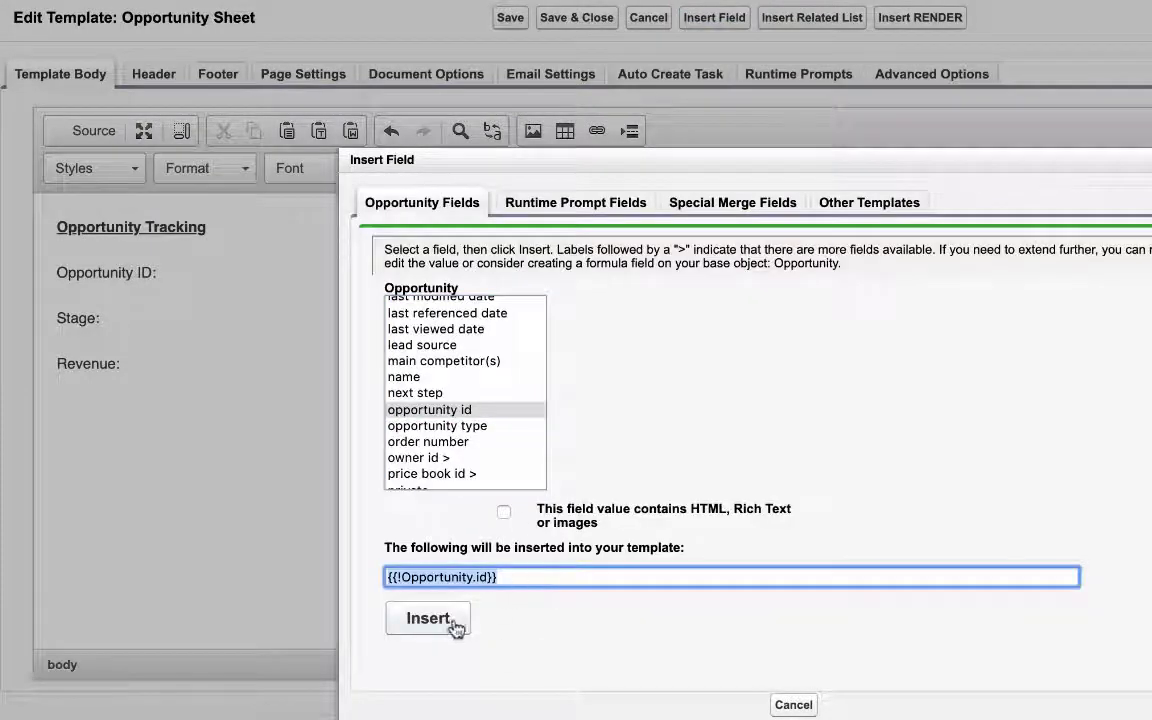
click(461, 628)
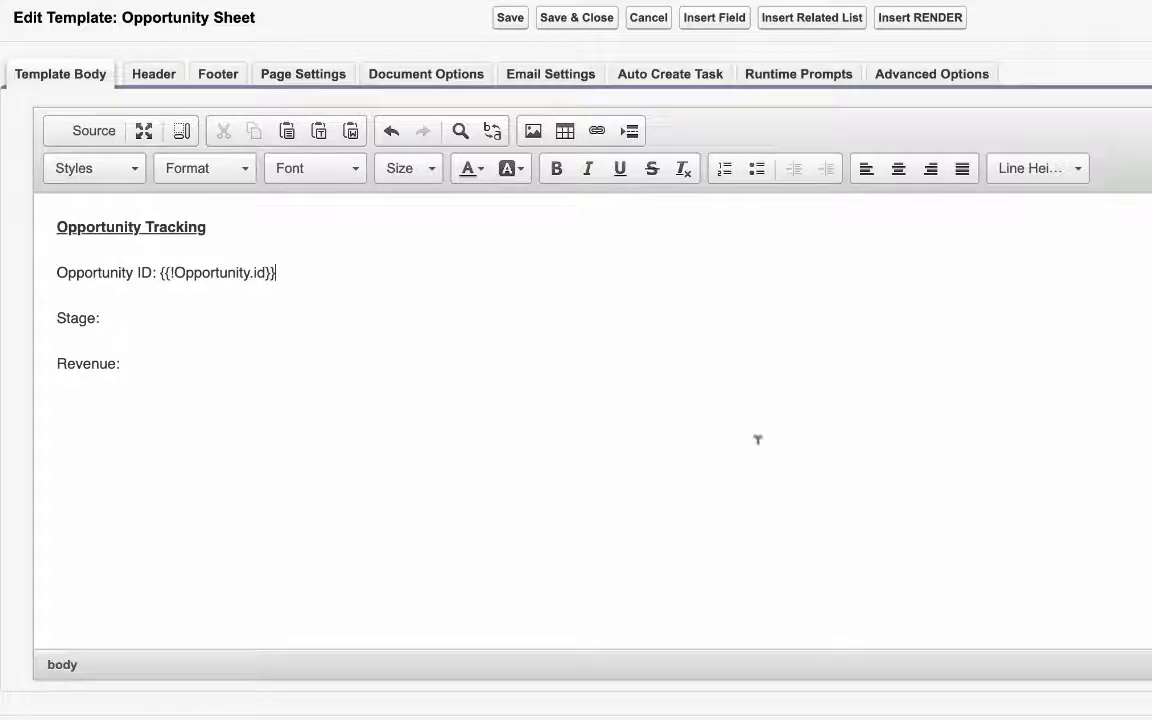
- Insert the {{!Opportunity.stagename}} merge field after the 'Stage:' label
click(402, 310)
click(740, 22)
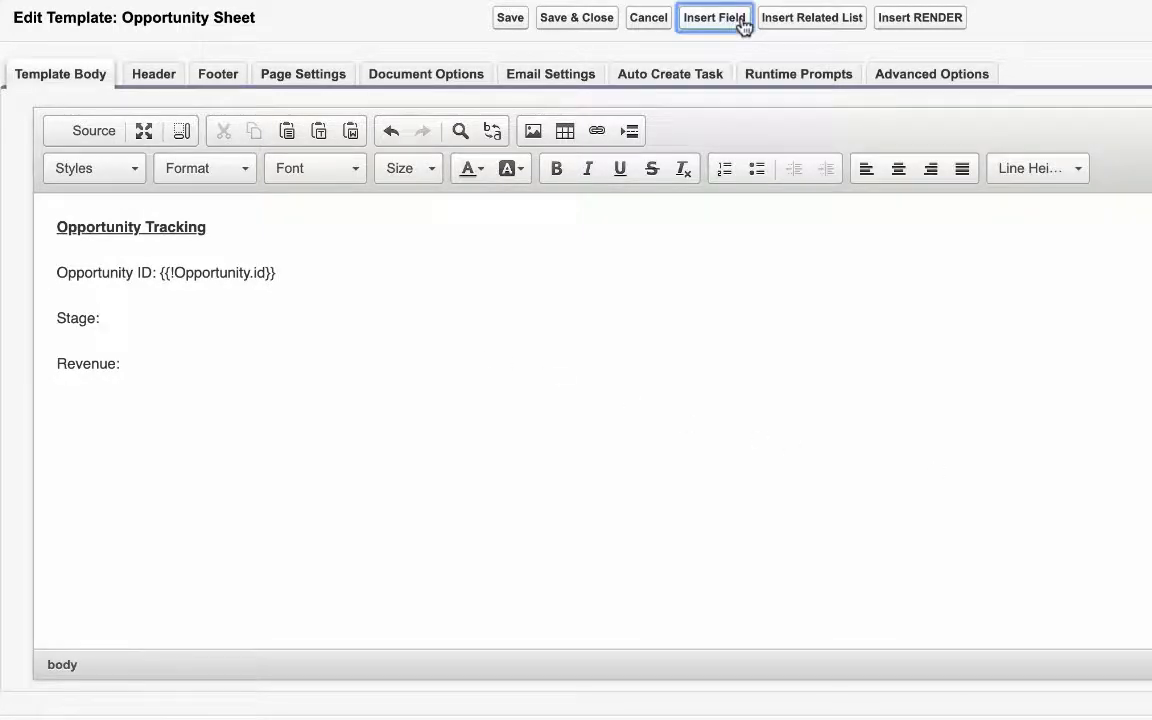
scroll(495, 380, down, 5)
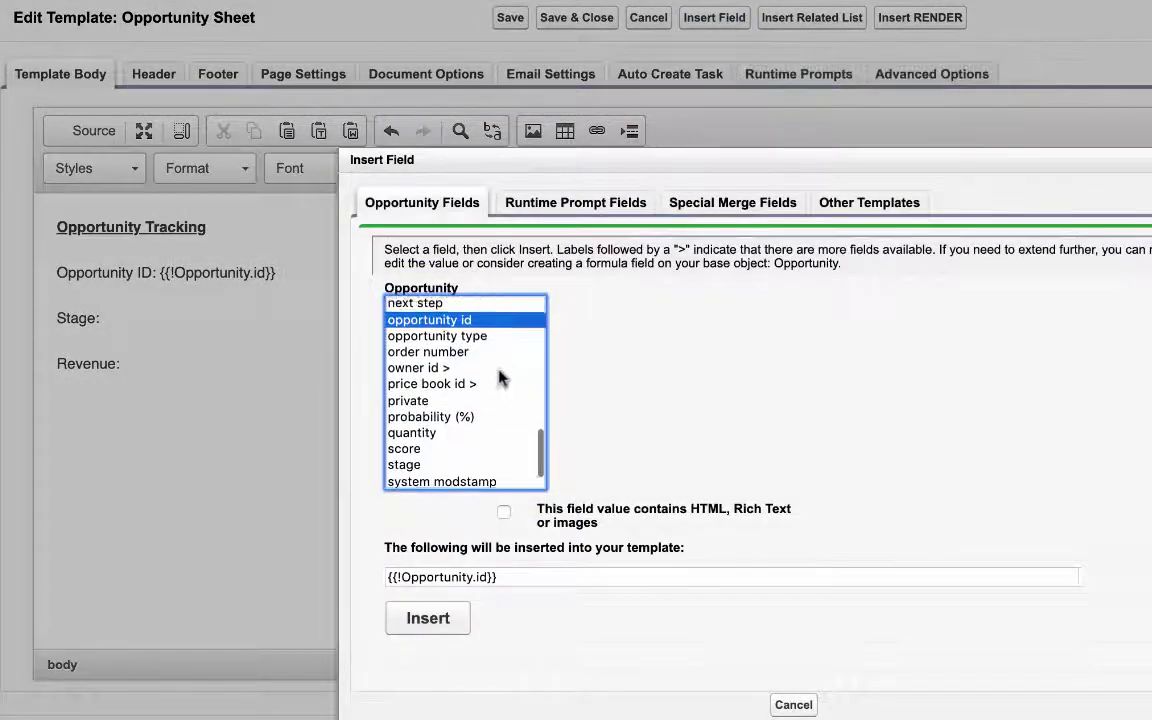
click(425, 433)
click(560, 576)
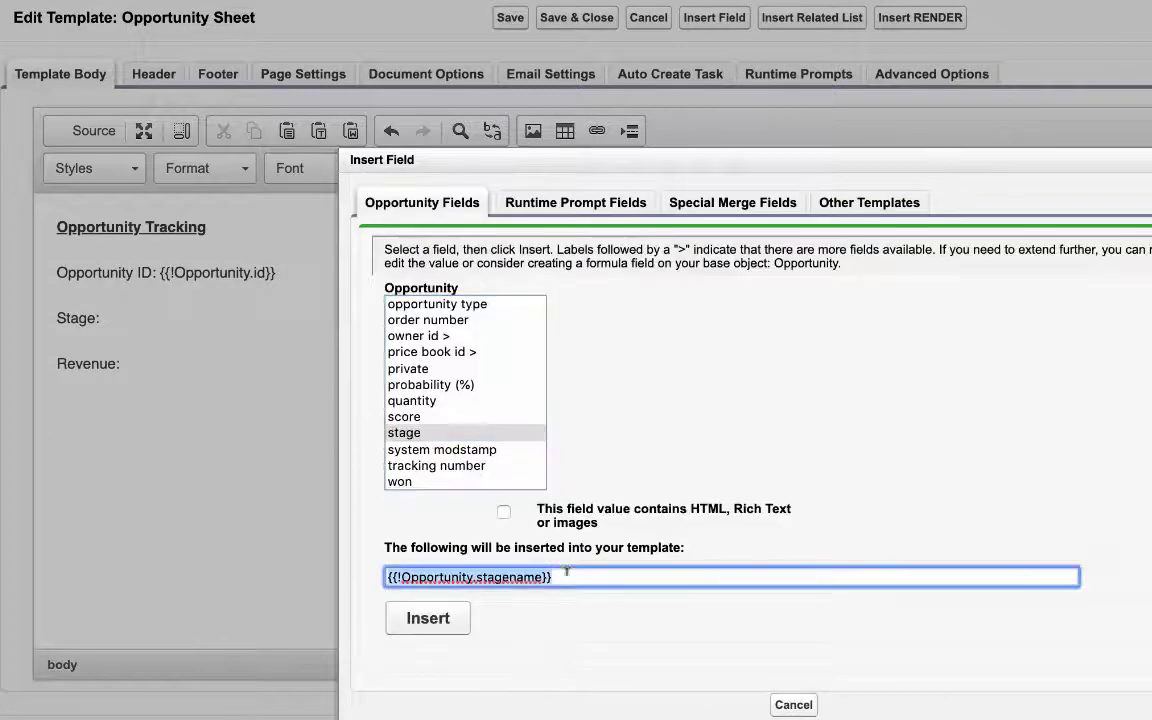
click(456, 624)
- Insert the {{!Opportunity.amount #,###}} merge field after the 'Revenue:' label
click(205, 362)
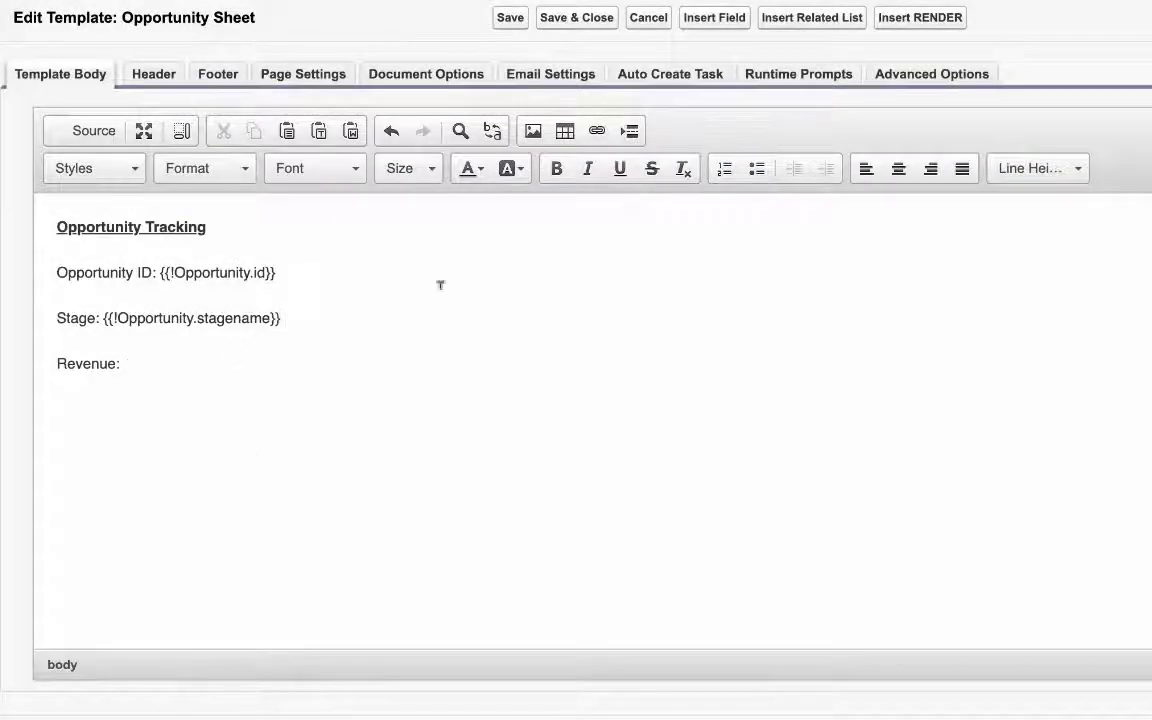
click(733, 24)
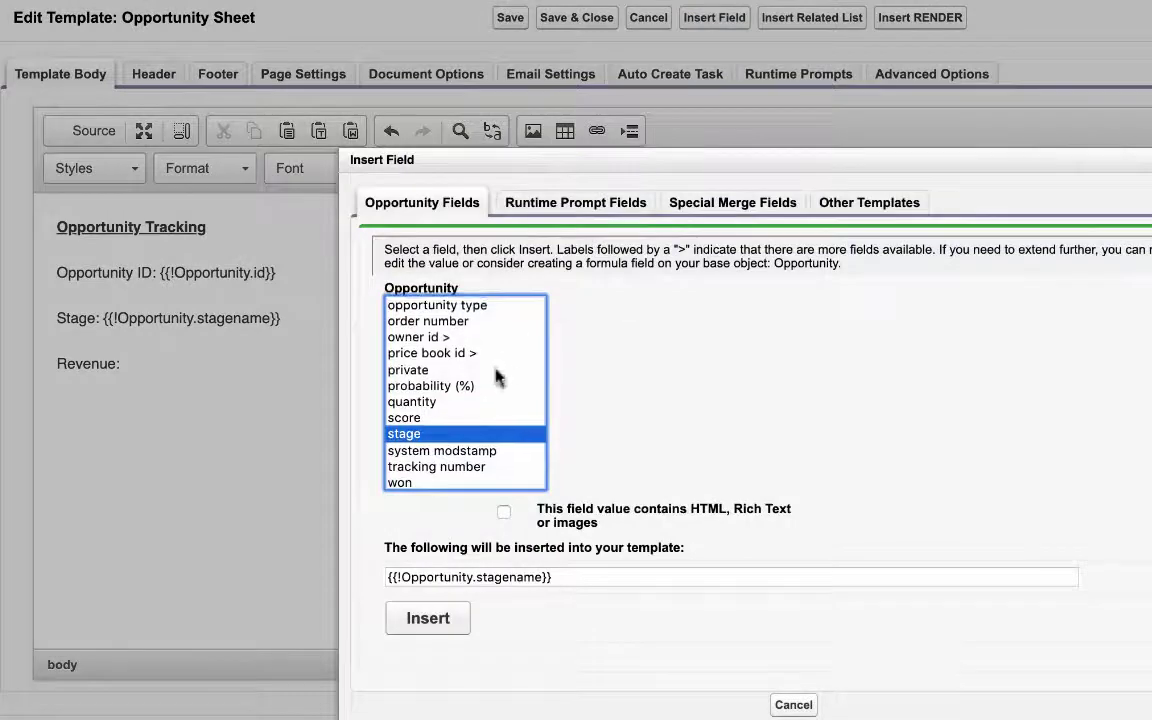
scroll(495, 378, up, 10)
scroll(445, 355, up, 2)
click(445, 321)
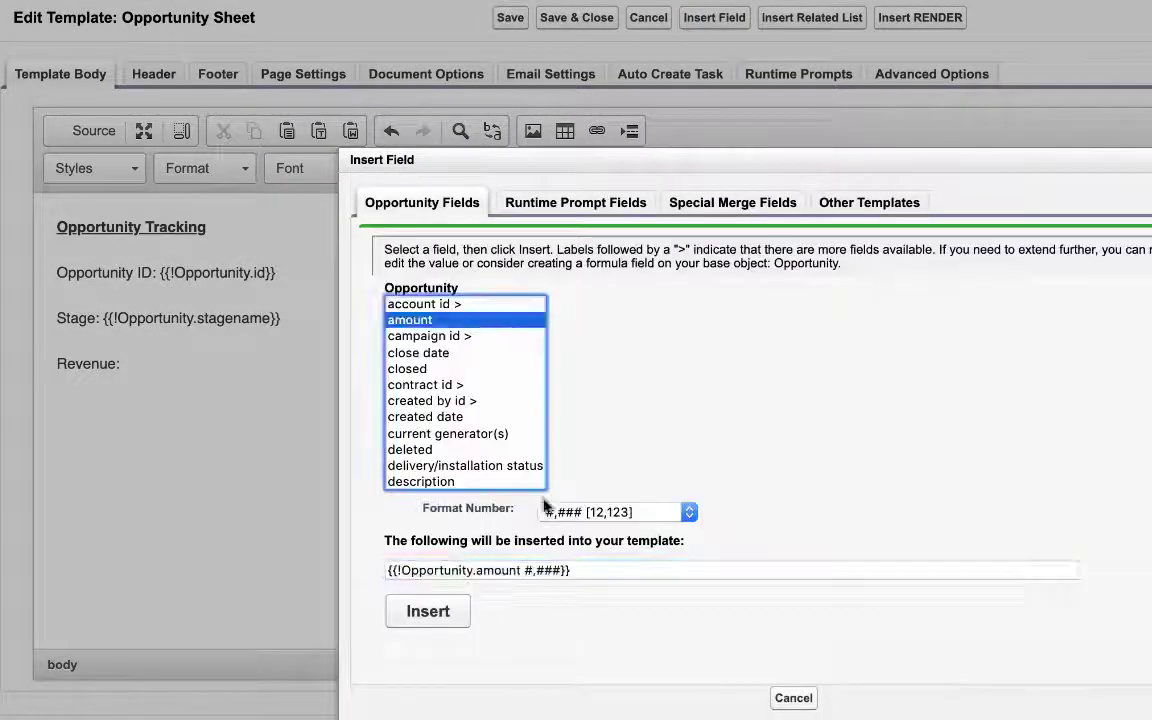
click(462, 618)
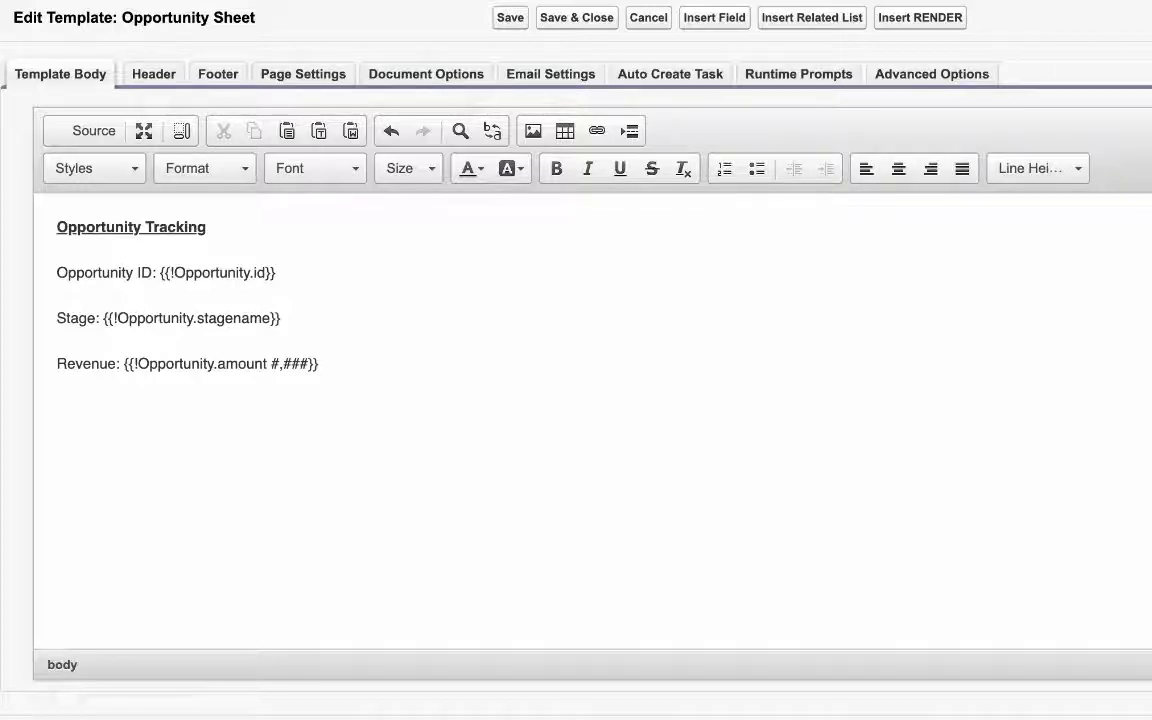
- Enter 0066A00000Cymnn as the Preview ID under Advanced Options
click(987, 88)
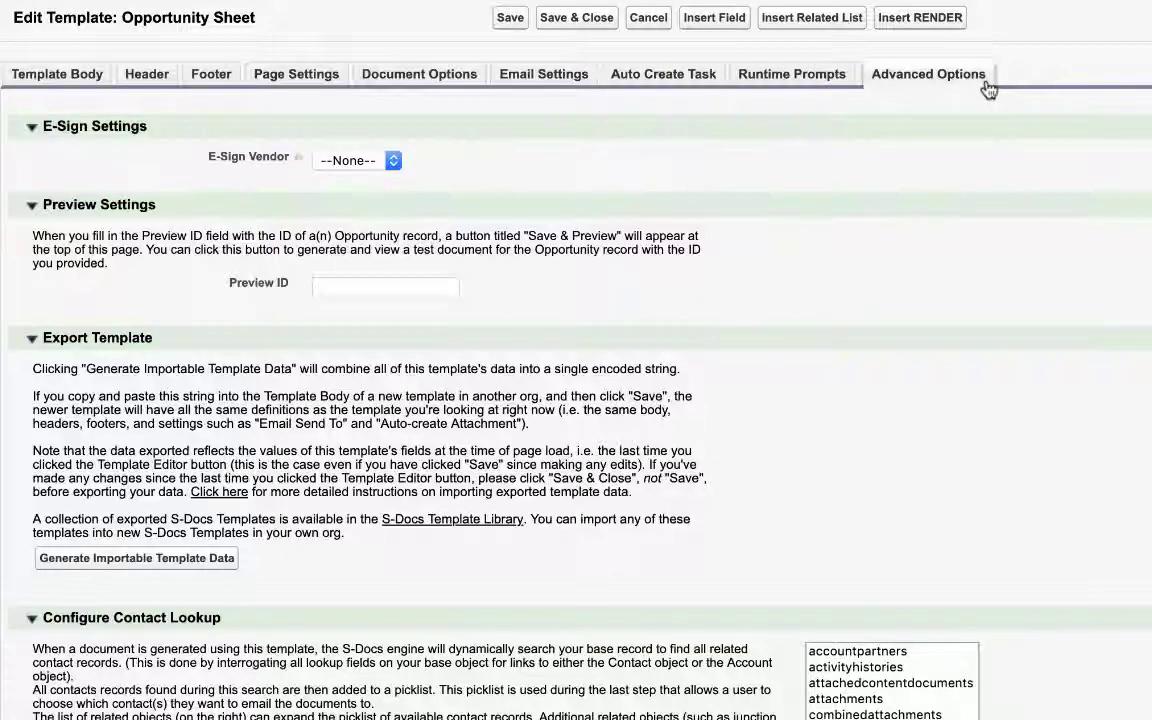
click(444, 280)
text(0066A00000Cymnn)
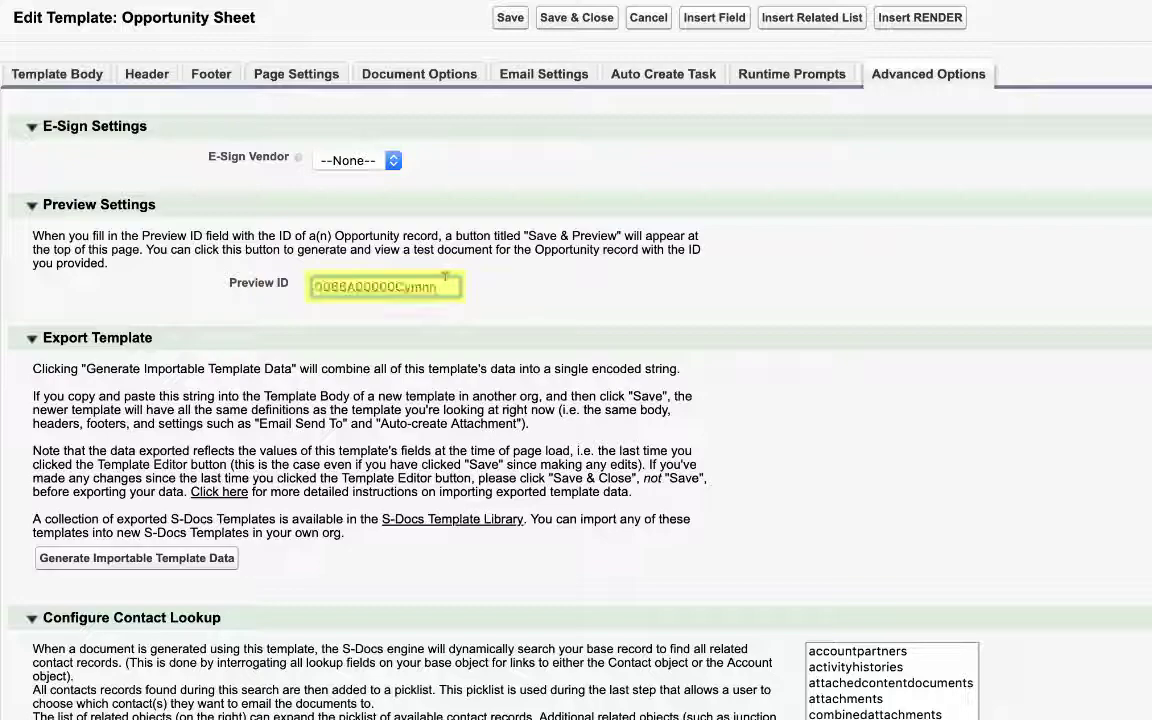